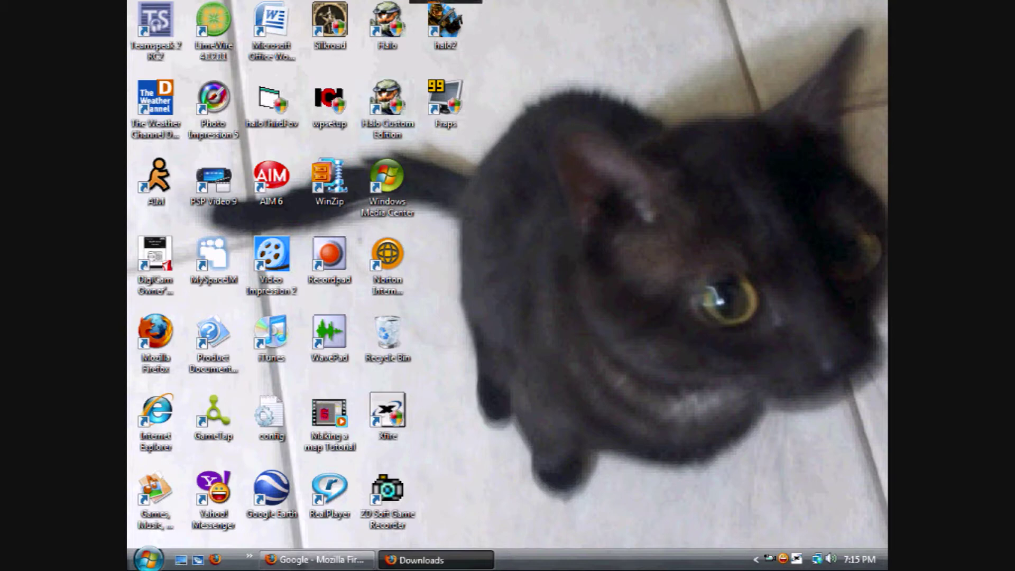
Switch to Firefox and open the Halo CE Maps site from the halomaps.org page.
{"action": "mouse_move", "coordinate": [316, 559]}
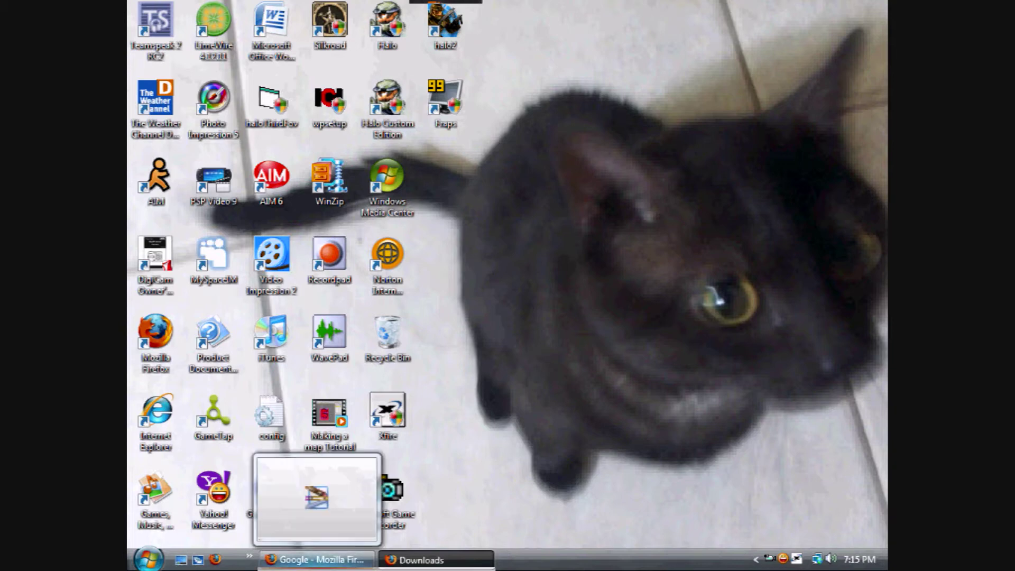
{"action": "left_click", "coordinate": [316, 559]}
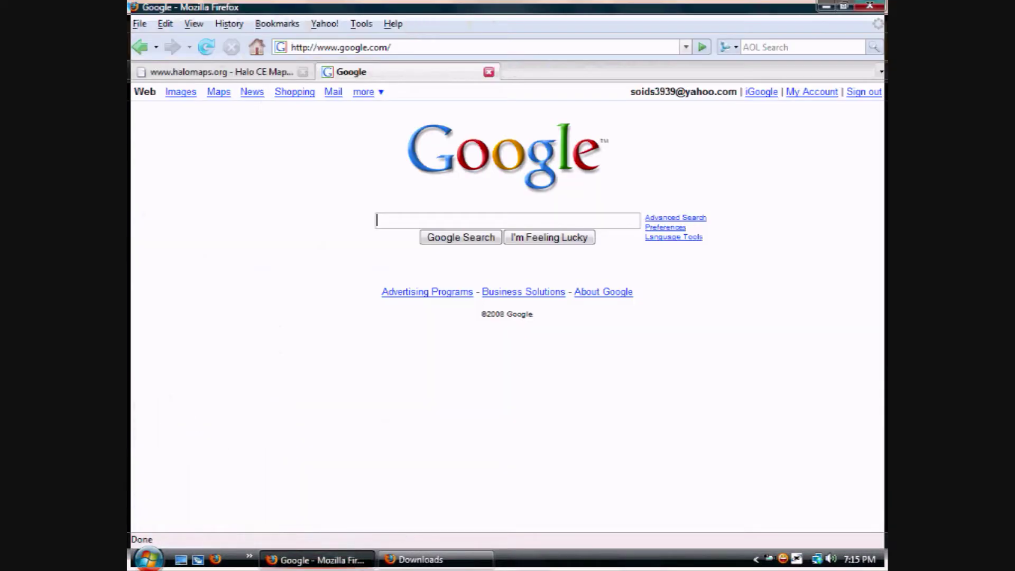
{"action": "left_click", "coordinate": [222, 72]}
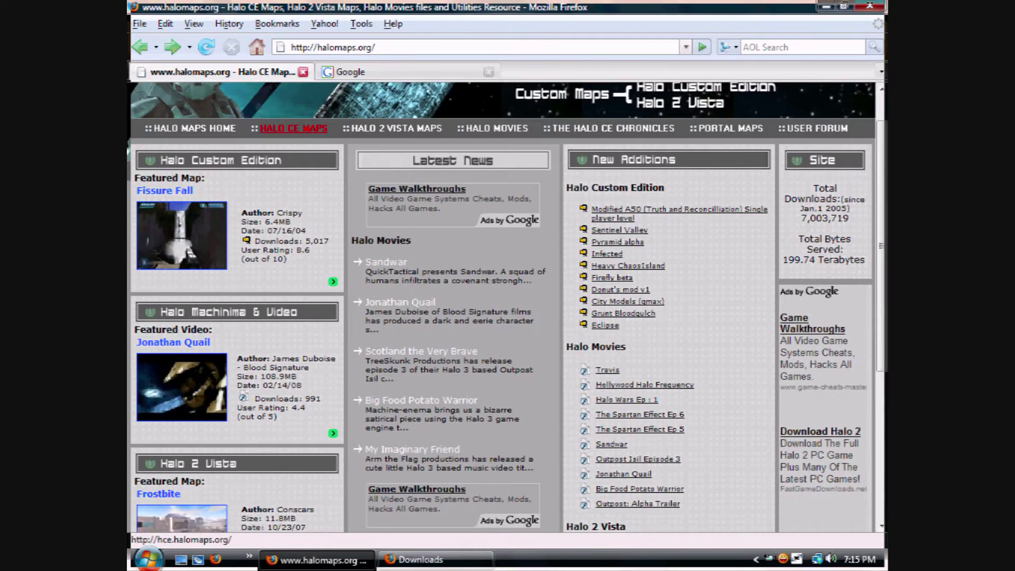
{"action": "left_click", "coordinate": [293, 129]}
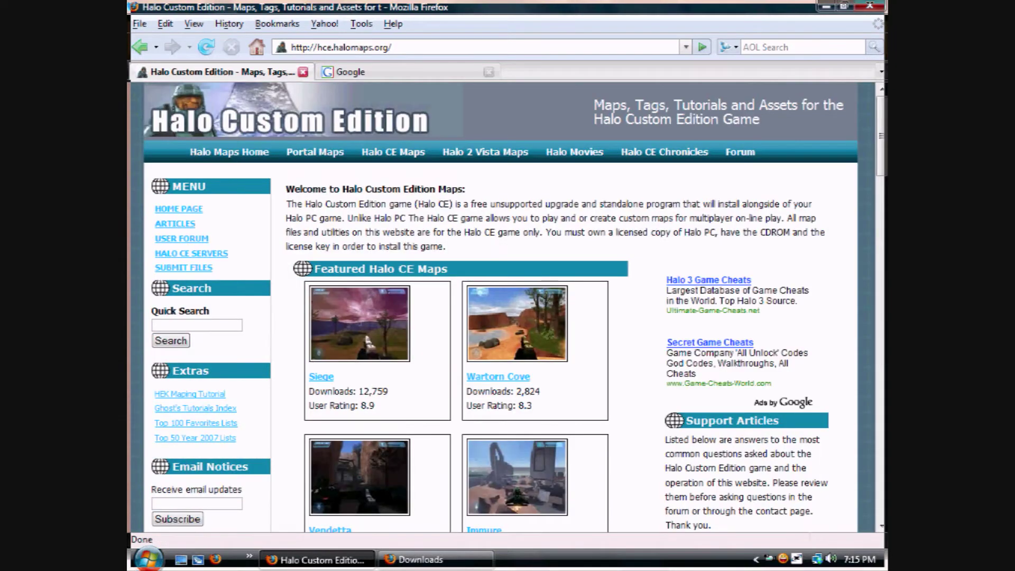
Open the full Halo CE Maps listing from the site's file sections.
{"action": "scroll", "coordinate": [506, 306], "scroll_direction": "down", "scroll_amount": 7}
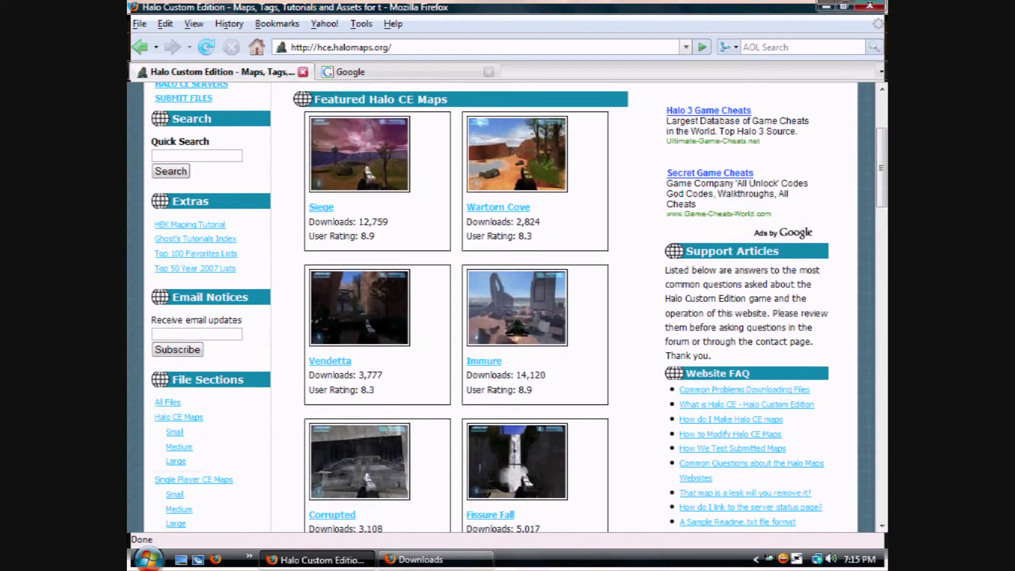
{"action": "scroll", "coordinate": [178, 332], "scroll_direction": "down", "scroll_amount": 1}
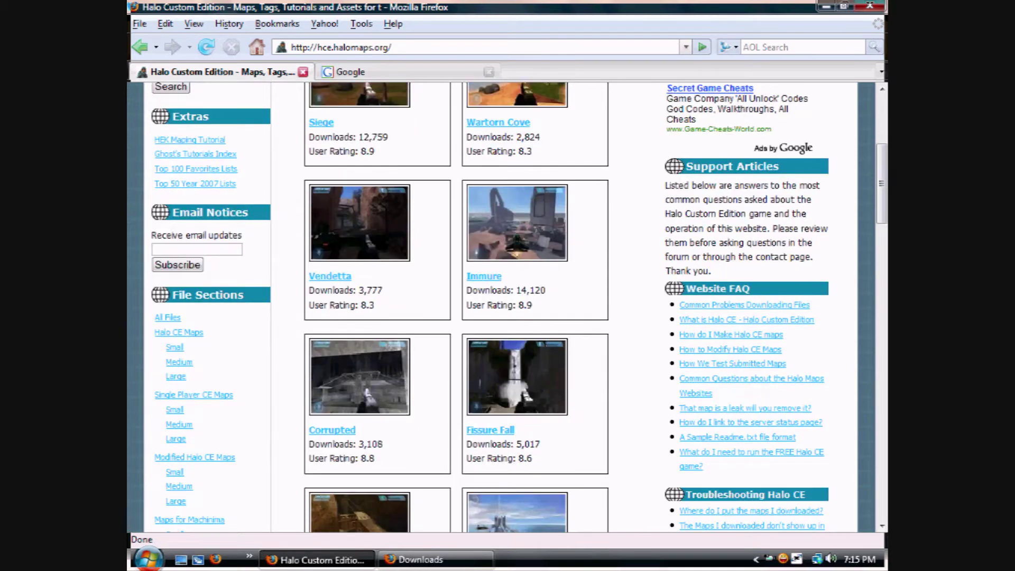
{"action": "scroll", "coordinate": [179, 296], "scroll_direction": "down", "scroll_amount": 1}
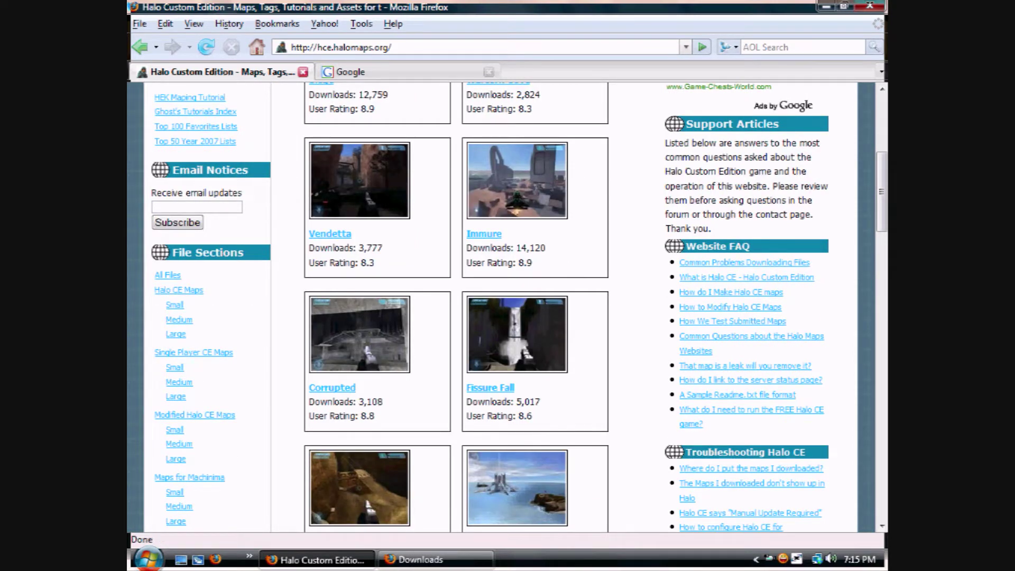
{"action": "left_click", "coordinate": [178, 289]}
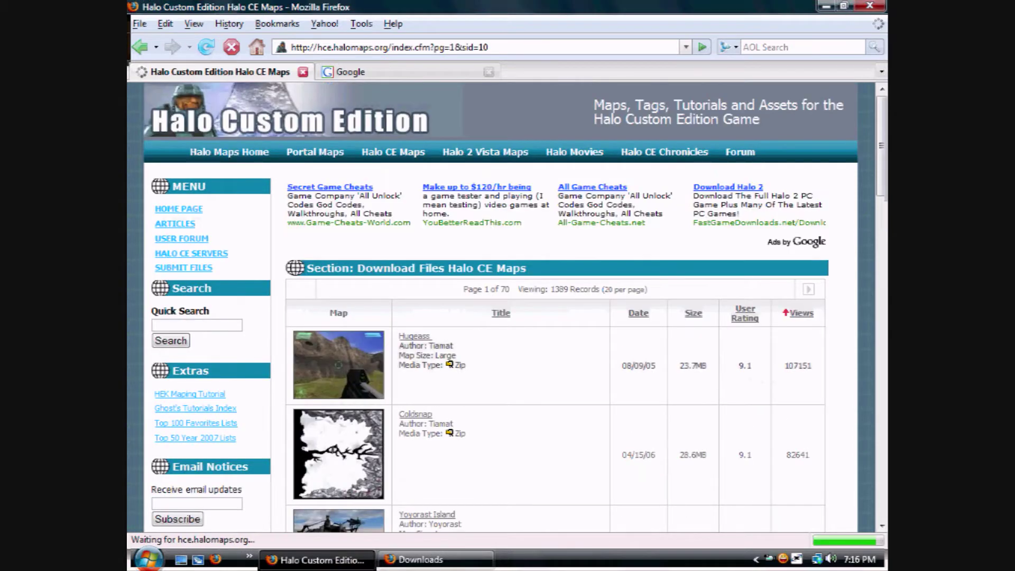
Browse the Halo CE Maps listing and narrow it to the Small maps.
{"action": "scroll", "coordinate": [502, 306], "scroll_direction": "down", "scroll_amount": 5}
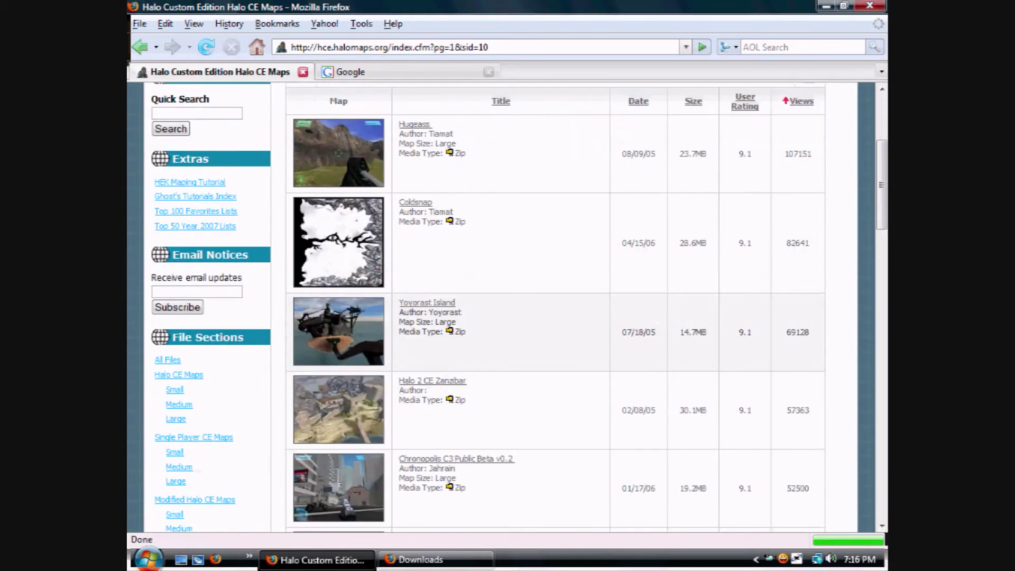
{"action": "scroll", "coordinate": [502, 306], "scroll_direction": "down", "scroll_amount": 3}
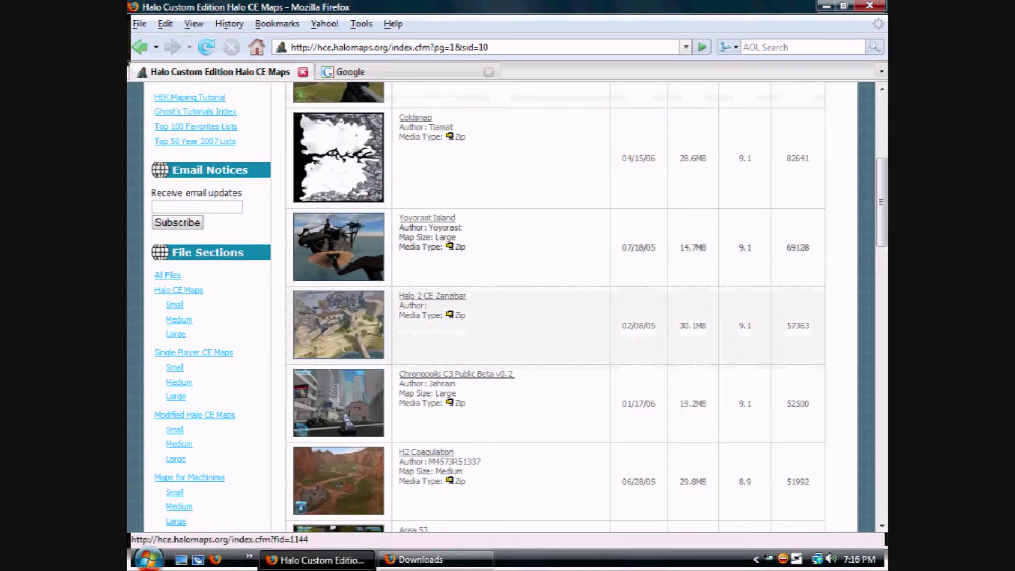
{"action": "scroll", "coordinate": [338, 325], "scroll_direction": "down", "scroll_amount": 3}
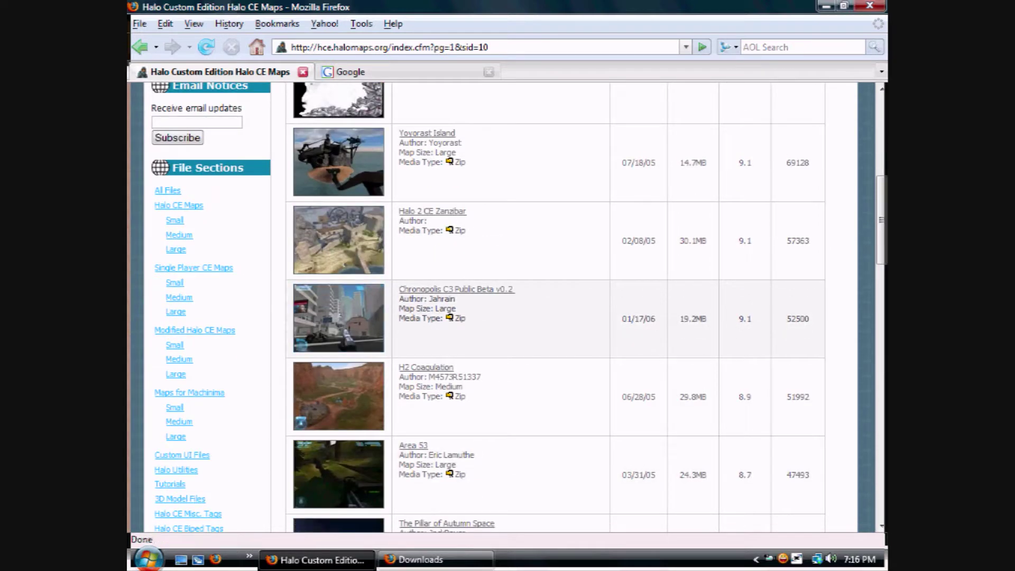
{"action": "scroll", "coordinate": [502, 306], "scroll_direction": "down", "scroll_amount": 10}
{"action": "scroll", "coordinate": [502, 307], "scroll_direction": "up", "scroll_amount": 12}
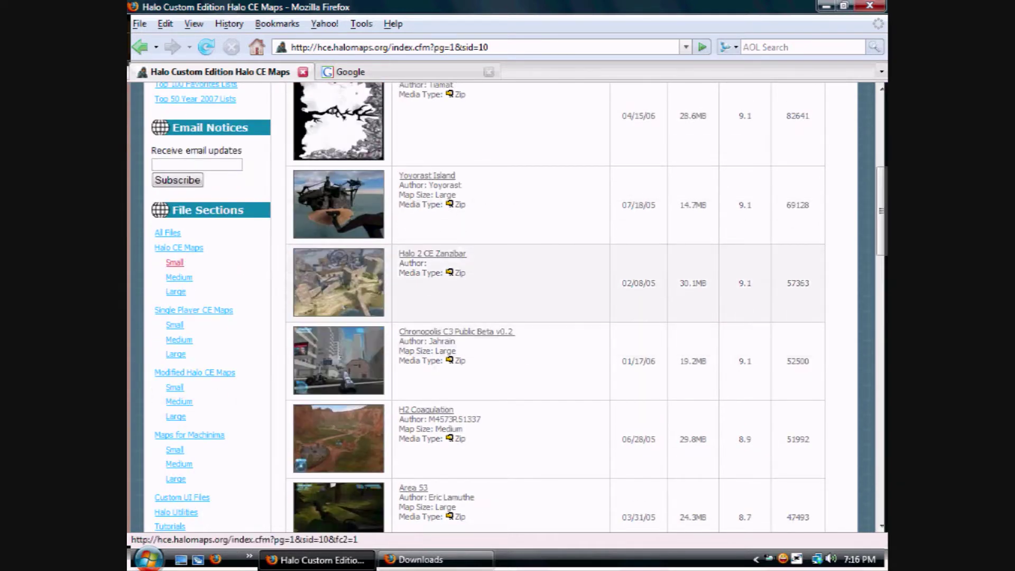
{"action": "left_click", "coordinate": [174, 262]}
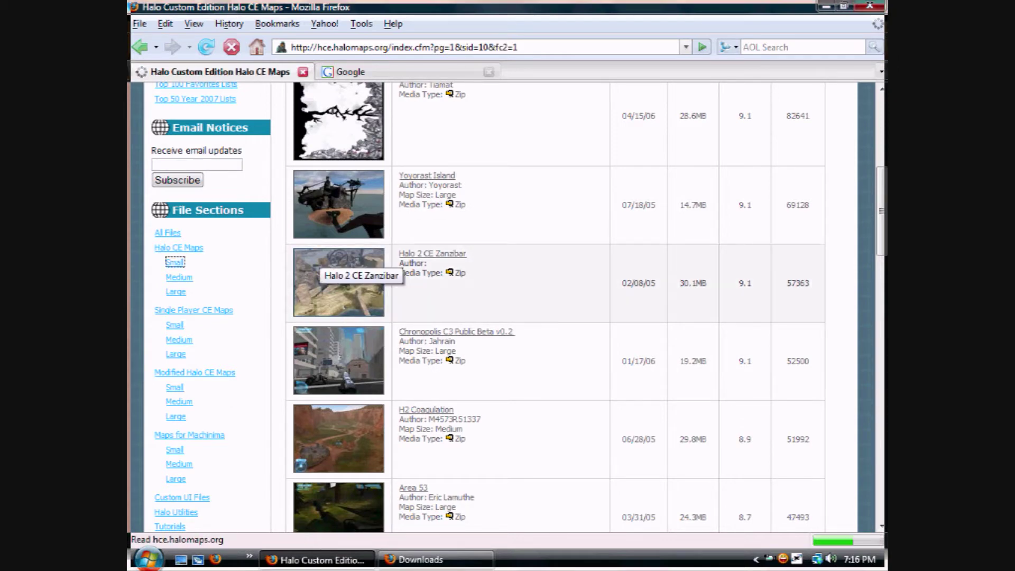
Download haloball.zip from the Haloball map's page, choosing to open it with WinZip.
{"action": "scroll", "coordinate": [501, 307], "scroll_direction": "down", "scroll_amount": 1}
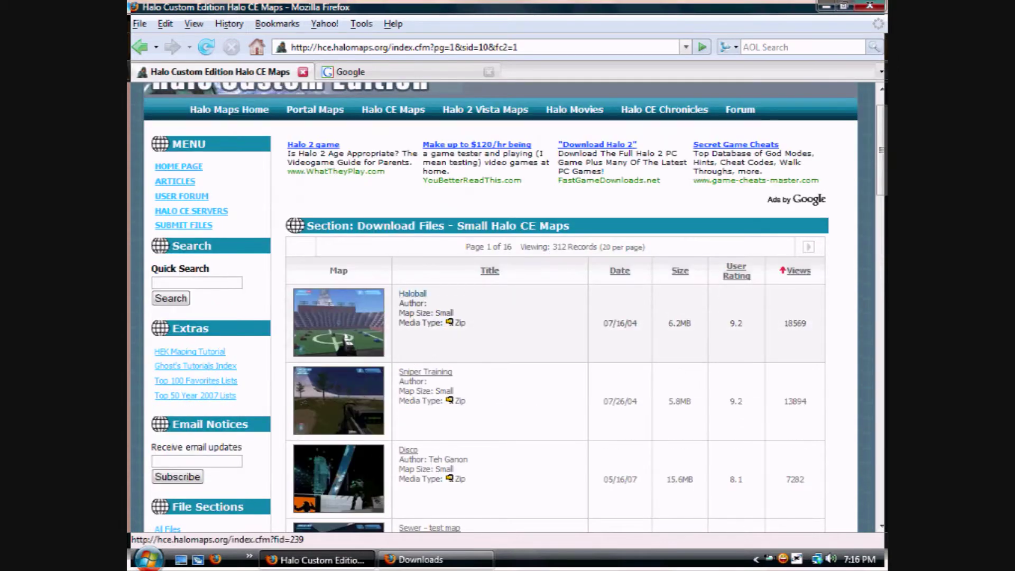
{"action": "left_click", "coordinate": [412, 293]}
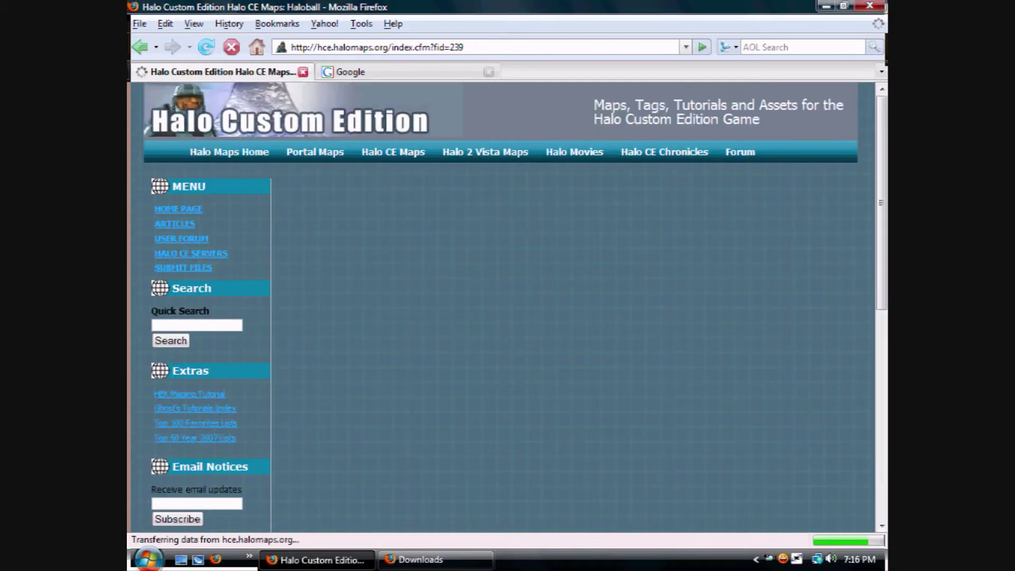
{"action": "scroll", "coordinate": [501, 306], "scroll_direction": "down", "scroll_amount": 3}
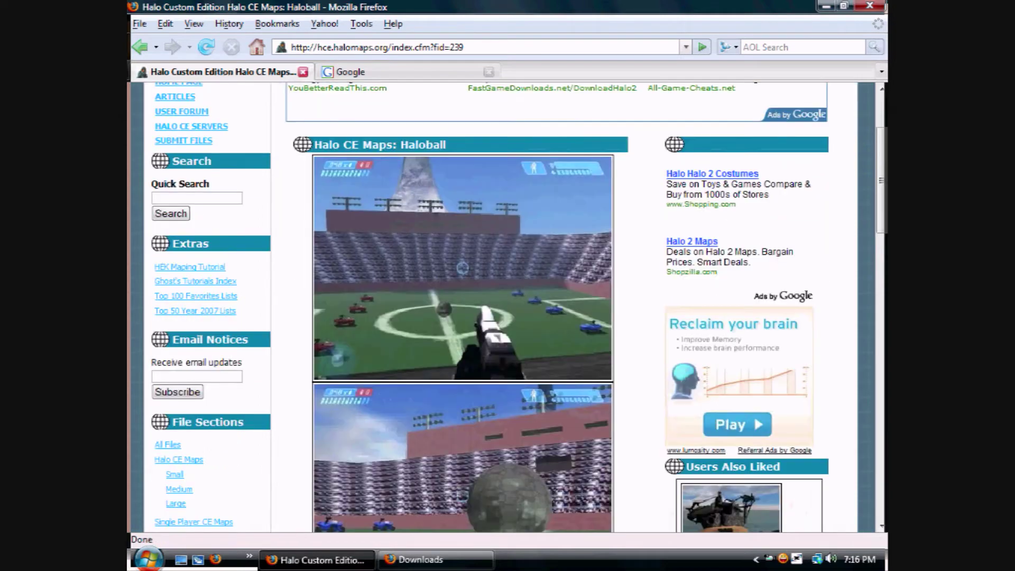
{"action": "scroll", "coordinate": [501, 307], "scroll_direction": "down", "scroll_amount": 7}
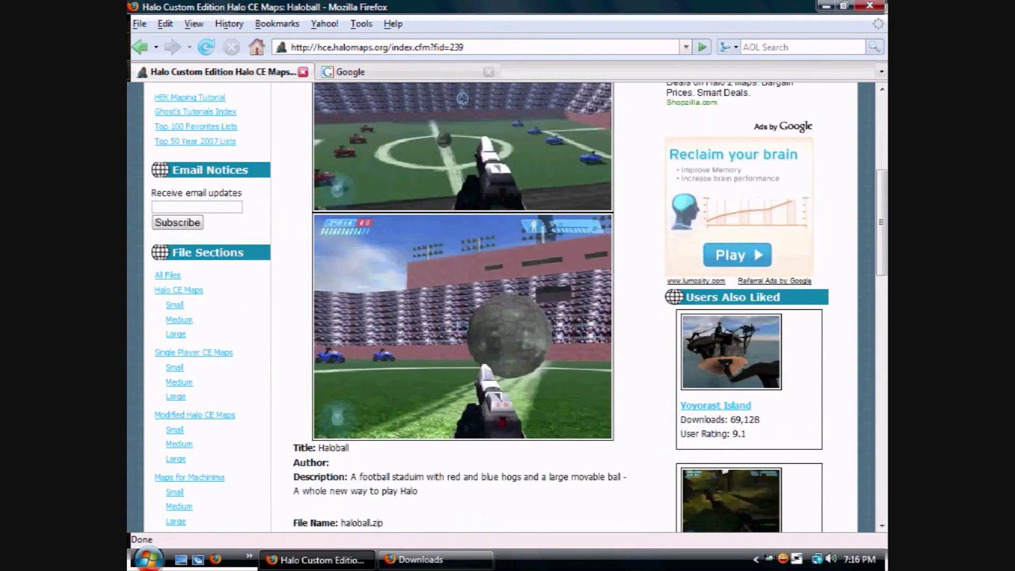
{"action": "scroll", "coordinate": [501, 307], "scroll_direction": "down", "scroll_amount": 3}
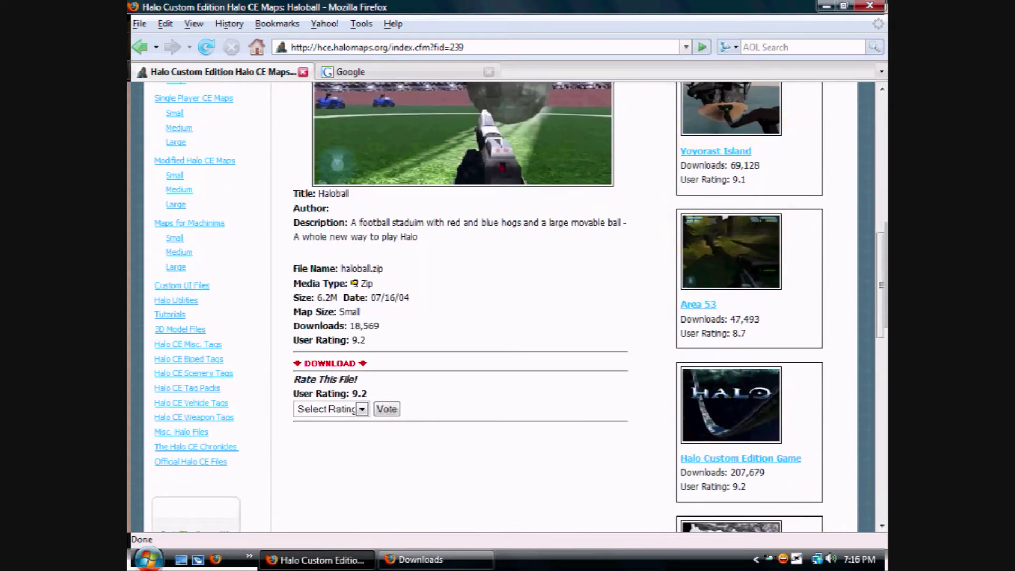
{"action": "left_click", "coordinate": [330, 363]}
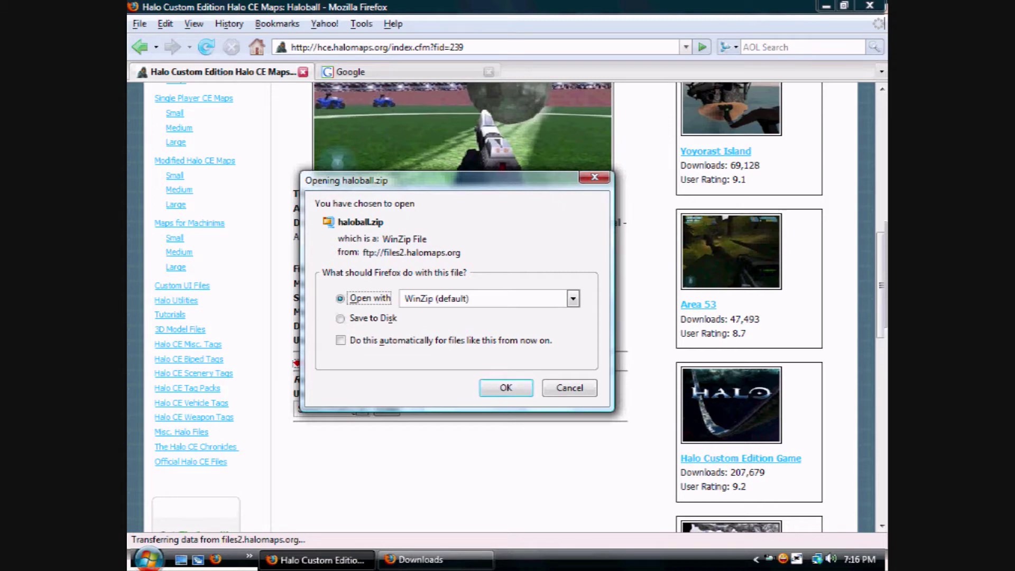
{"action": "key", "text": "Return"}
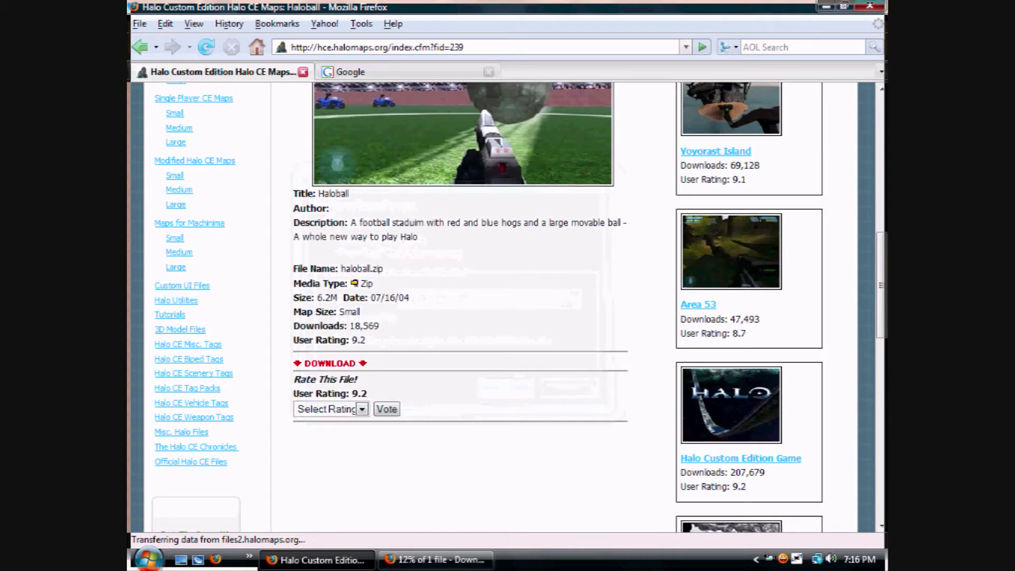
Bring up the browser's Downloads window for haloball.zip and open the finished archive with WinZip's evaluation version.
{"action": "key", "text": "alt+t"}
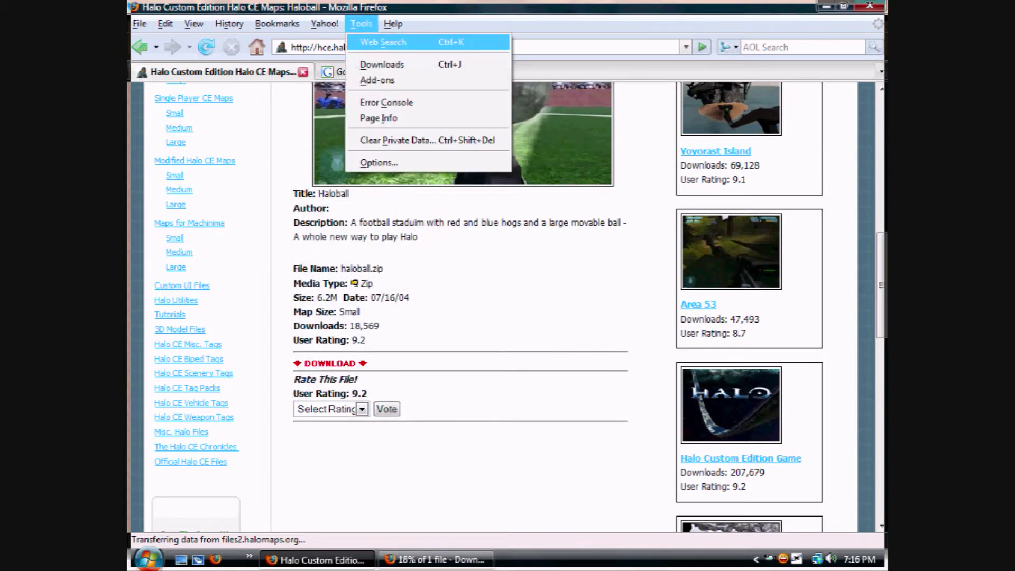
{"action": "key", "text": "Down"}
{"action": "key", "text": "Return"}
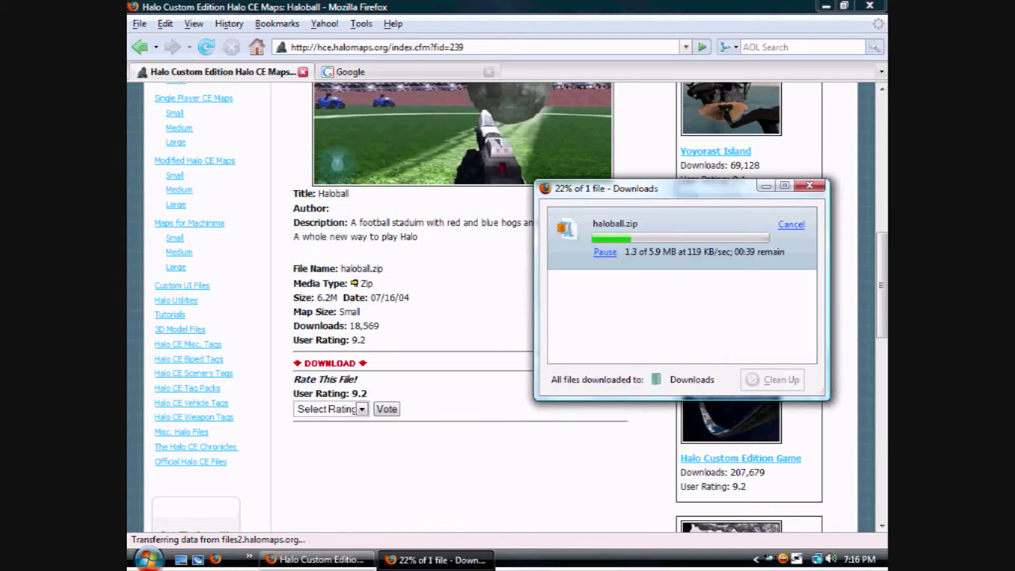
{"action": "left_click_drag", "start_coordinate": [734, 192], "coordinate": [642, 162]}
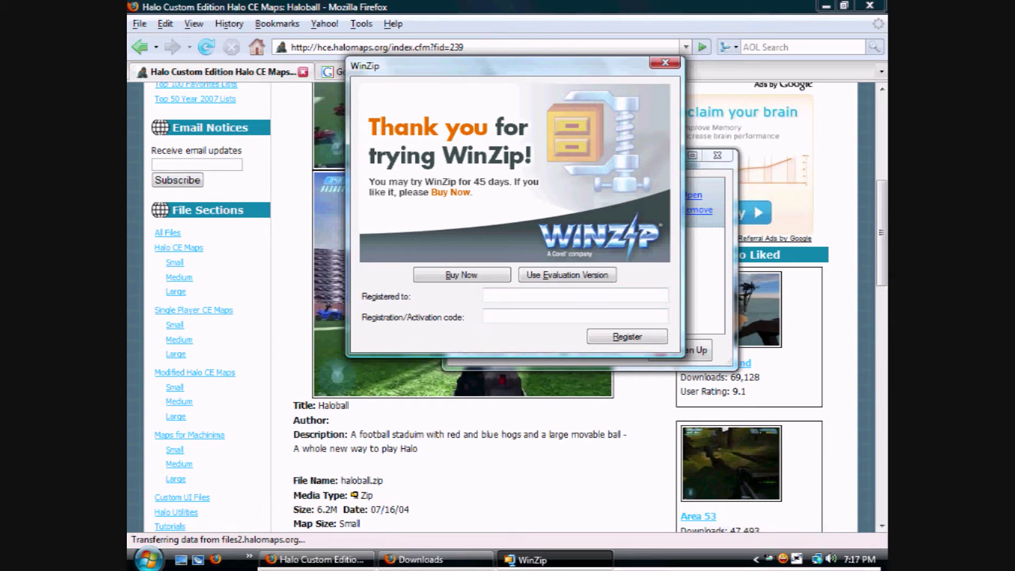
{"action": "left_click", "coordinate": [545, 275]}
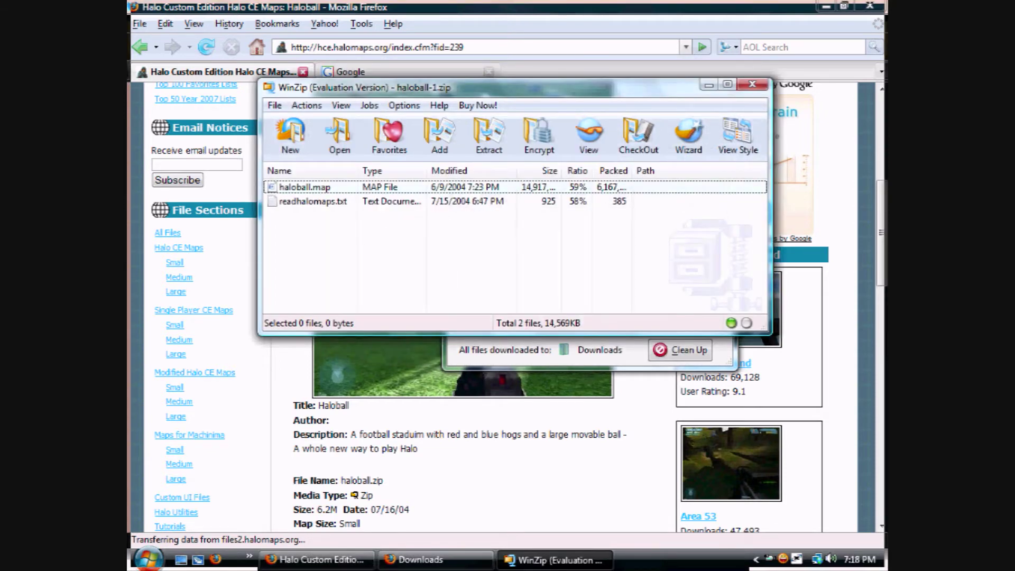
Clear the desktop by minimizing the browser and closing the Downloads window, and make the WinZip window narrower.
{"action": "left_click", "coordinate": [316, 559]}
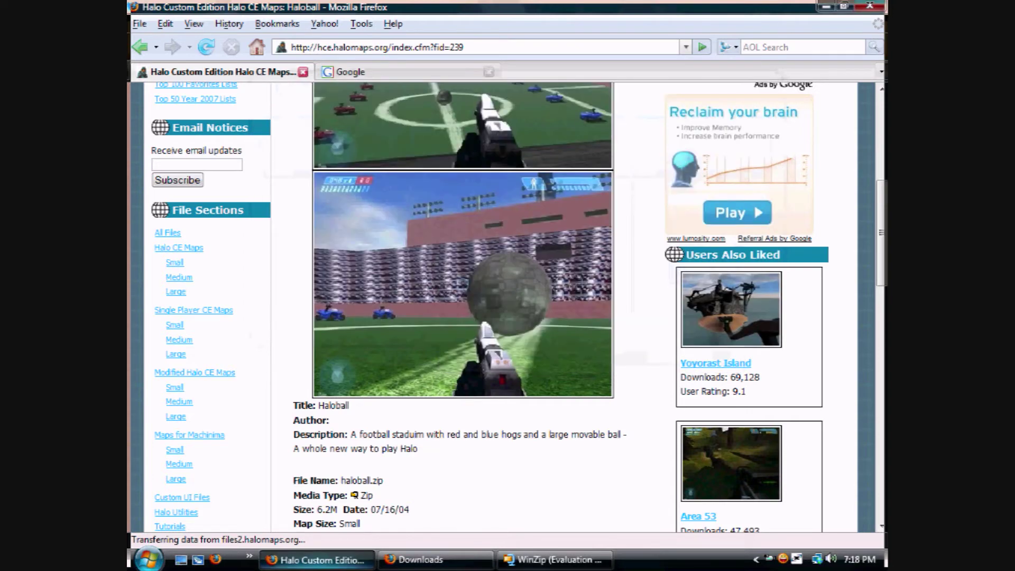
{"action": "left_click", "coordinate": [316, 559]}
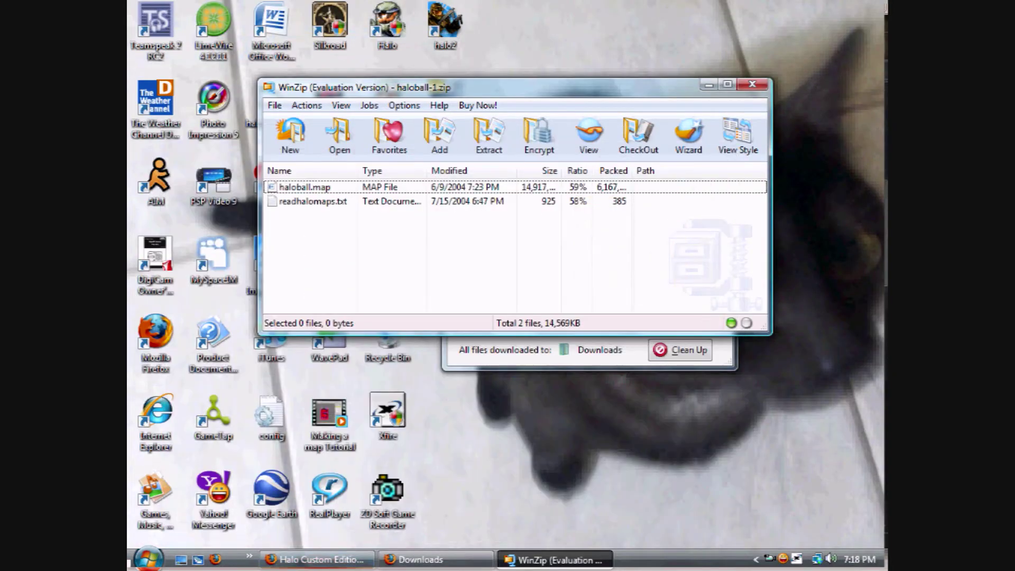
{"action": "left_click", "coordinate": [435, 559]}
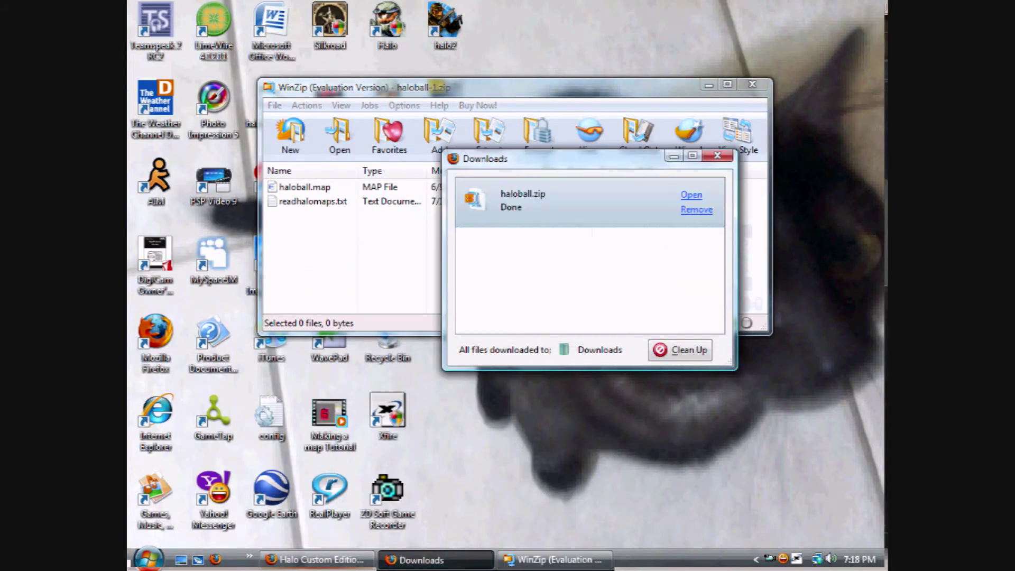
{"action": "left_click", "coordinate": [716, 158]}
{"action": "left_click_drag", "start_coordinate": [260, 237], "coordinate": [671, 235]}
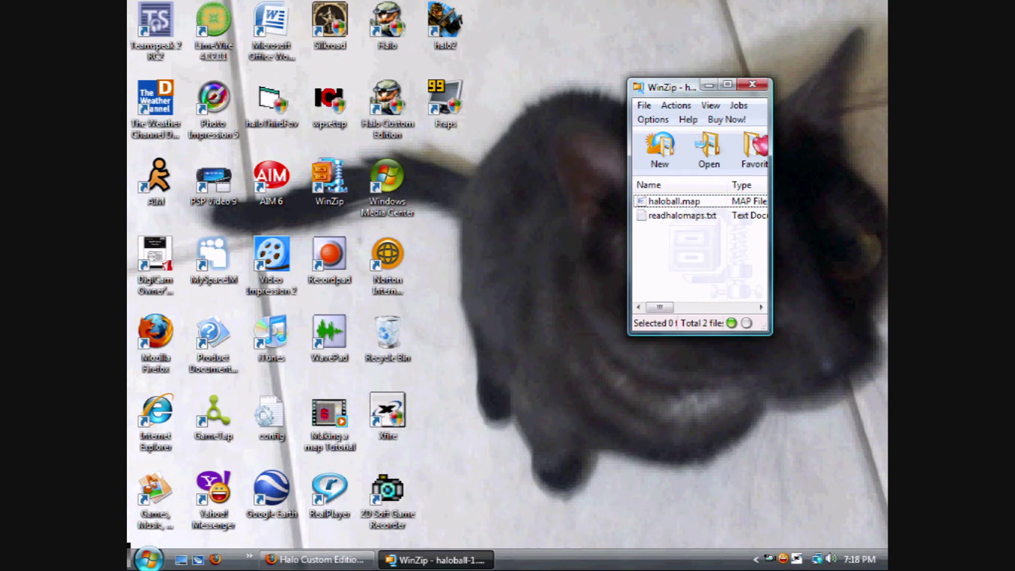
Open Computer and go to the Microsoft Games folder inside Program Files on the OS (C:) drive.
{"action": "left_click", "coordinate": [147, 559]}
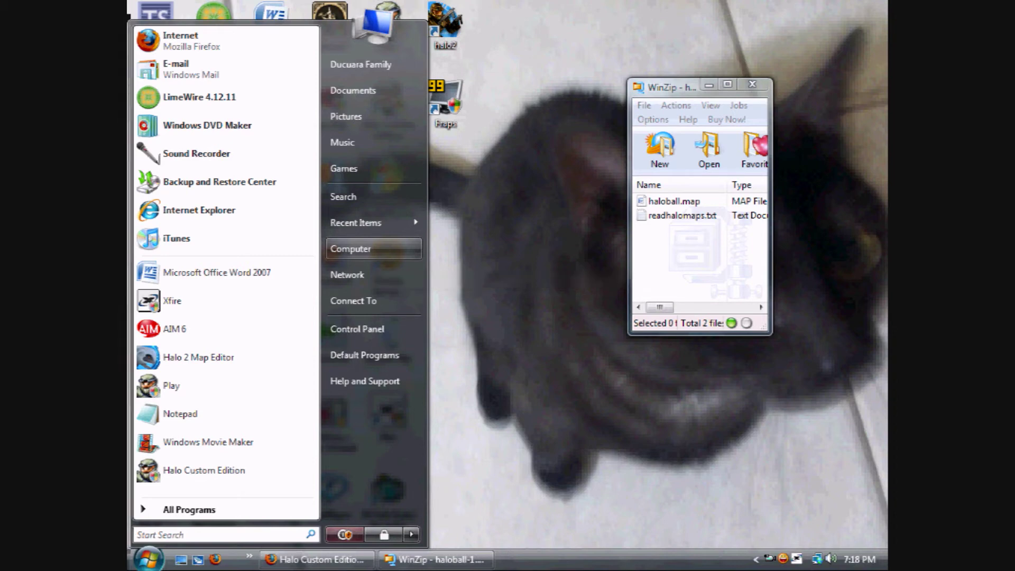
{"action": "left_click", "coordinate": [351, 248]}
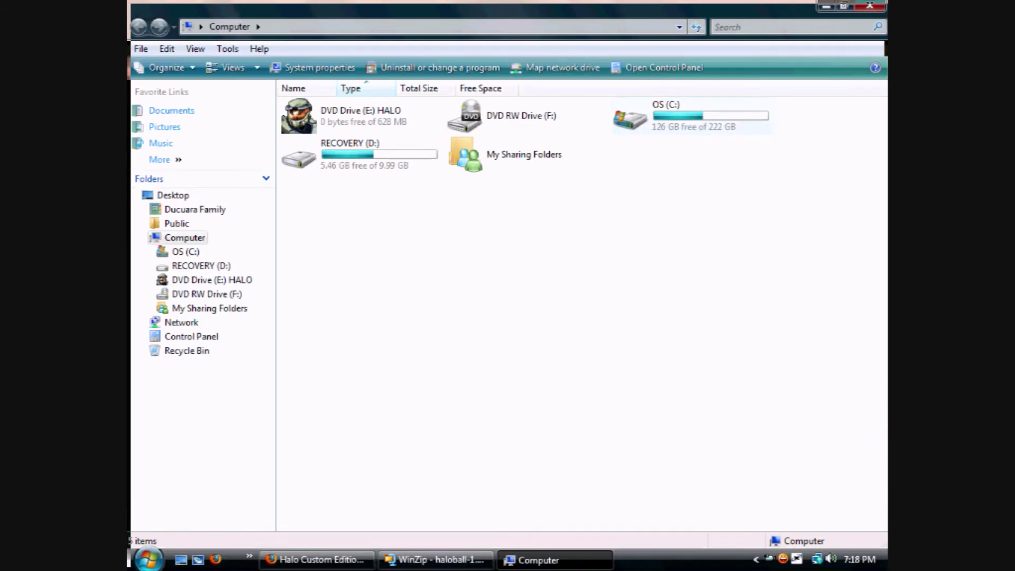
{"action": "double_click", "coordinate": [687, 117]}
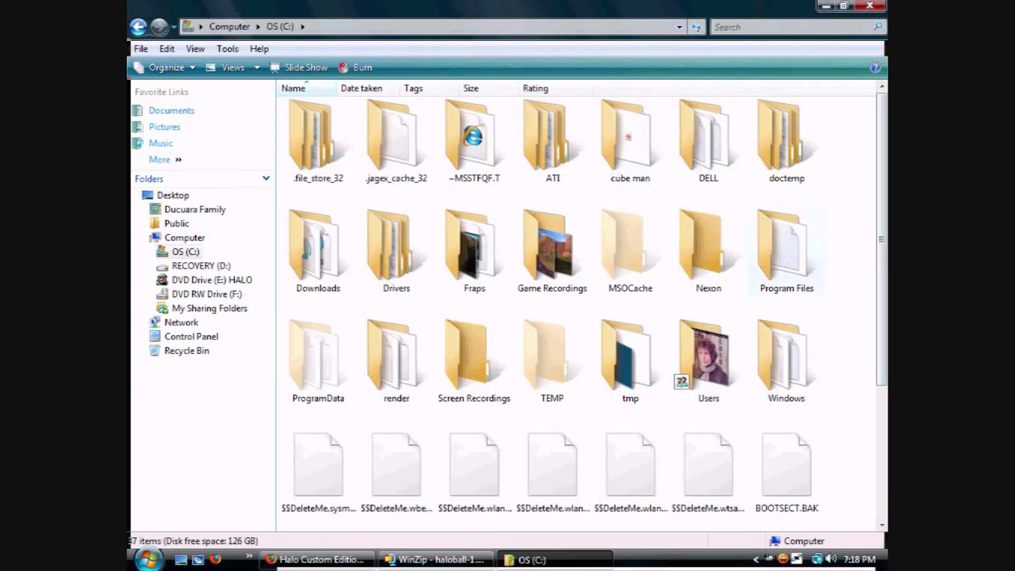
{"action": "double_click", "coordinate": [787, 248]}
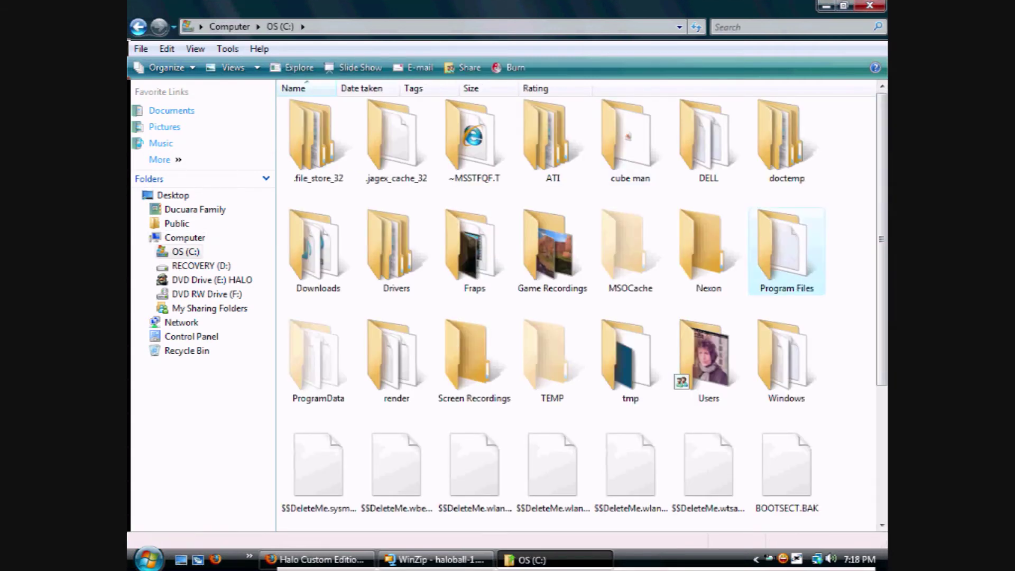
{"action": "scroll", "coordinate": [576, 312], "scroll_direction": "down", "scroll_amount": 12}
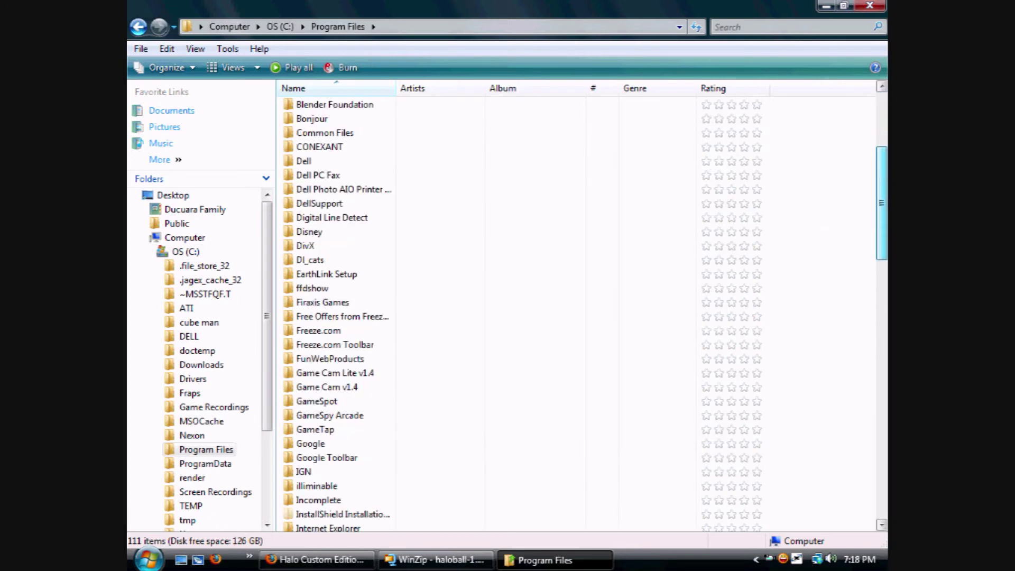
{"action": "scroll", "coordinate": [370, 346], "scroll_direction": "down", "scroll_amount": 1}
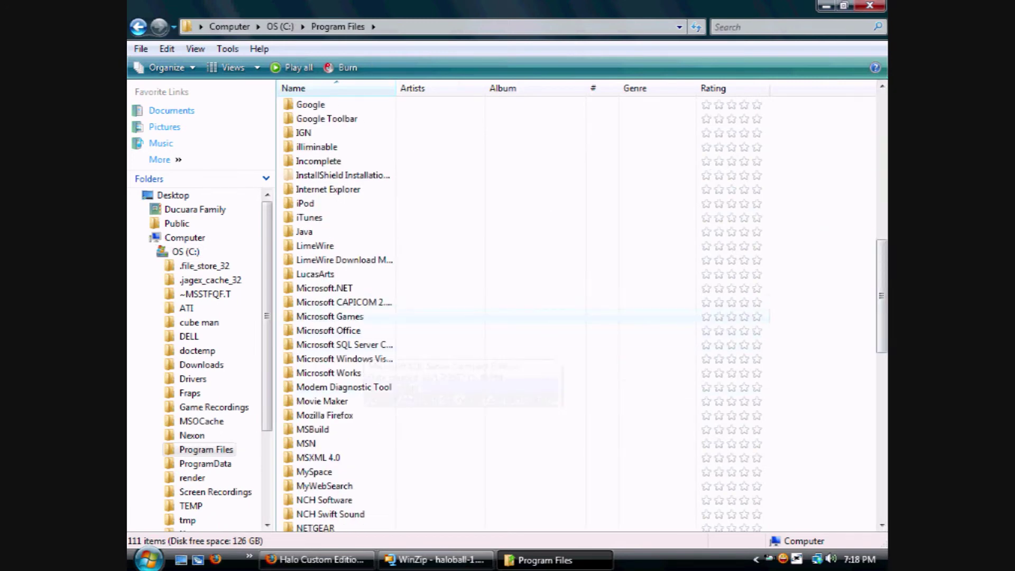
{"action": "double_click", "coordinate": [330, 316]}
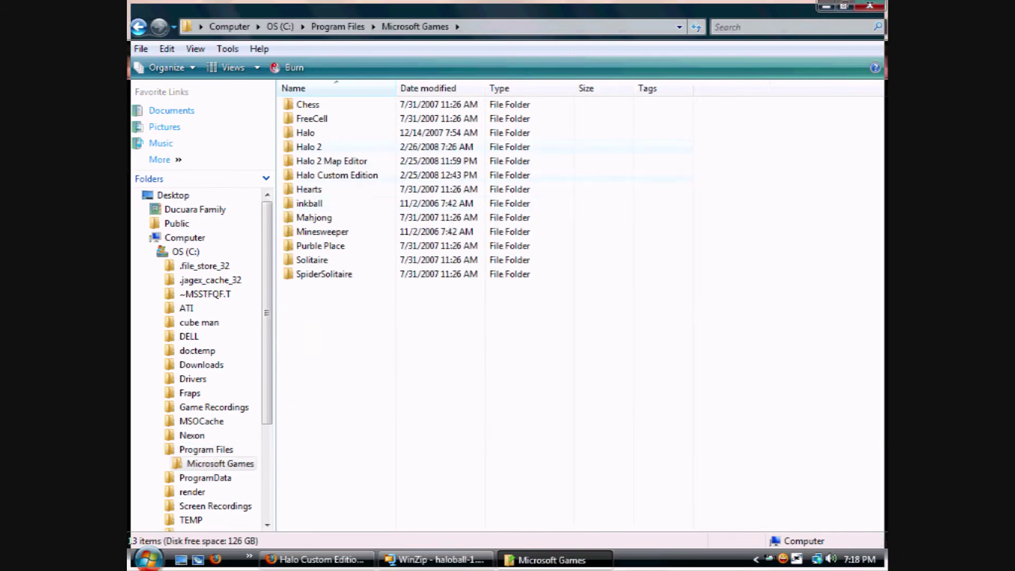
Open the maps folder inside Halo Custom Edition and restore, narrow and move its window so it sits beside the WinZip window.
{"action": "double_click", "coordinate": [337, 175]}
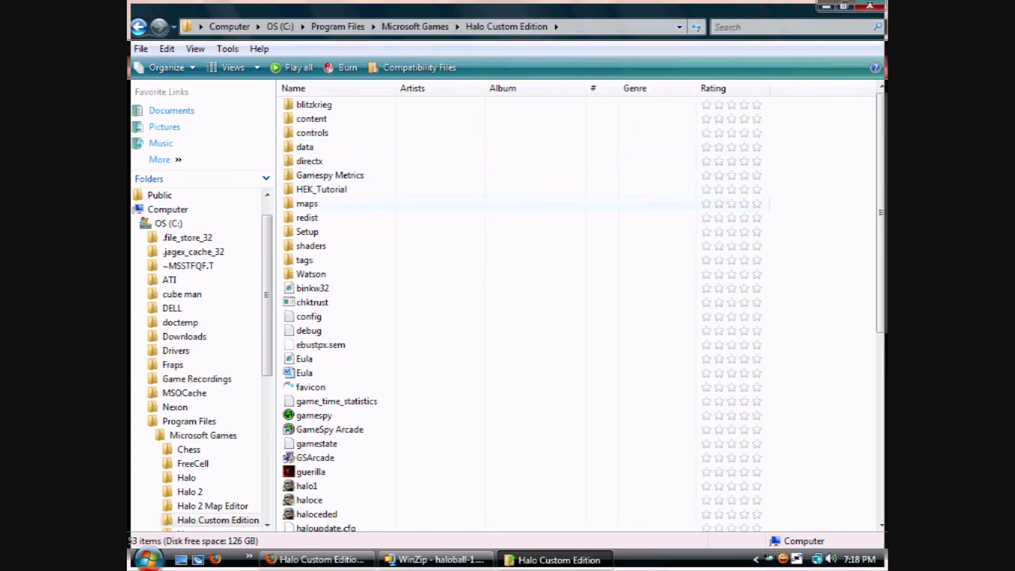
{"action": "double_click", "coordinate": [307, 203]}
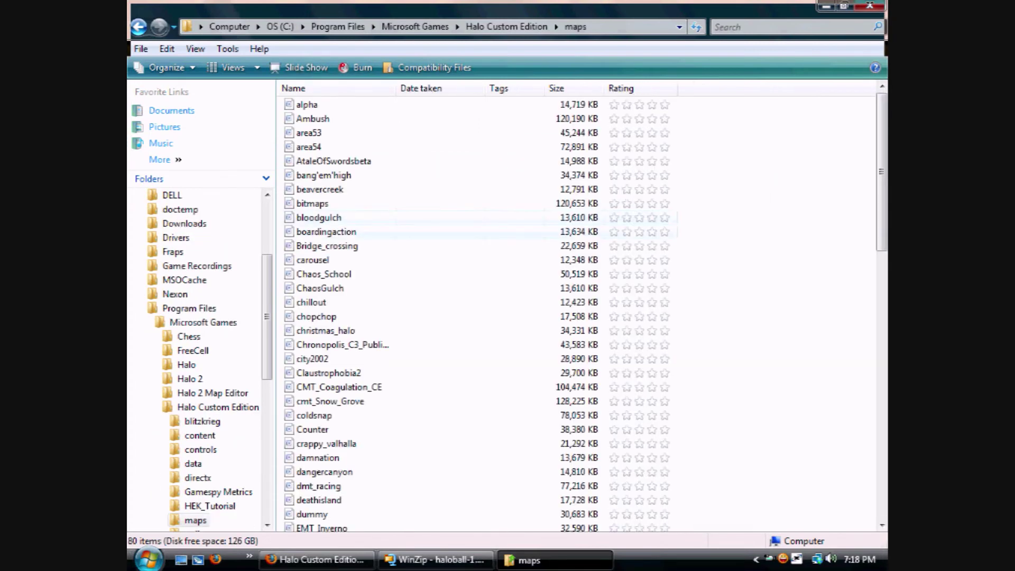
{"action": "mouse_move", "coordinate": [881, 171]}
{"action": "left_mouse_down"}
{"action": "mouse_move", "coordinate": [881, 438]}
{"action": "mouse_move", "coordinate": [880, 171]}
{"action": "left_mouse_up"}
{"action": "left_click", "coordinate": [843, 6]}
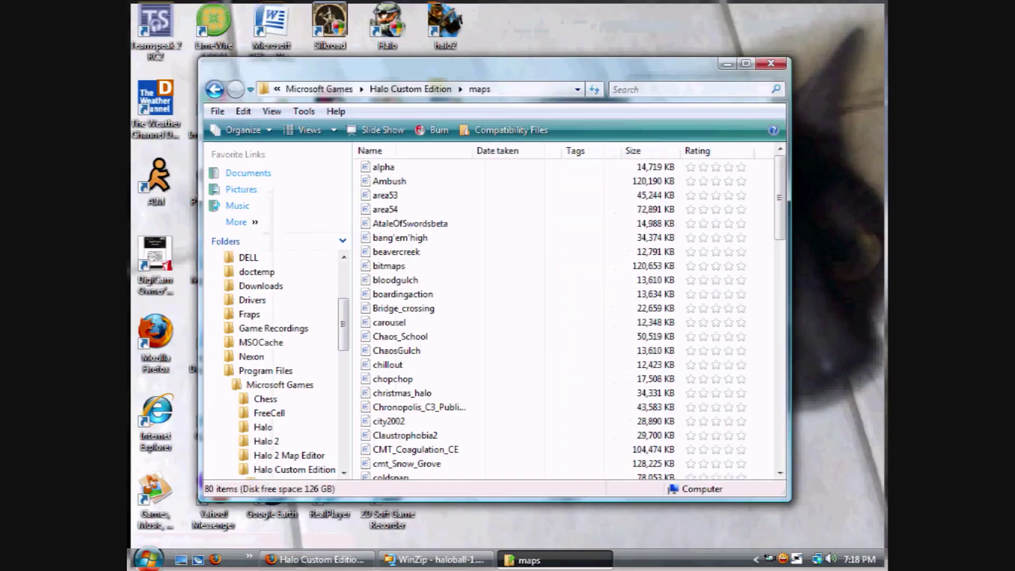
{"action": "left_click_drag", "start_coordinate": [789, 187], "coordinate": [424, 187]}
{"action": "left_click_drag", "start_coordinate": [296, 68], "coordinate": [442, 0]}
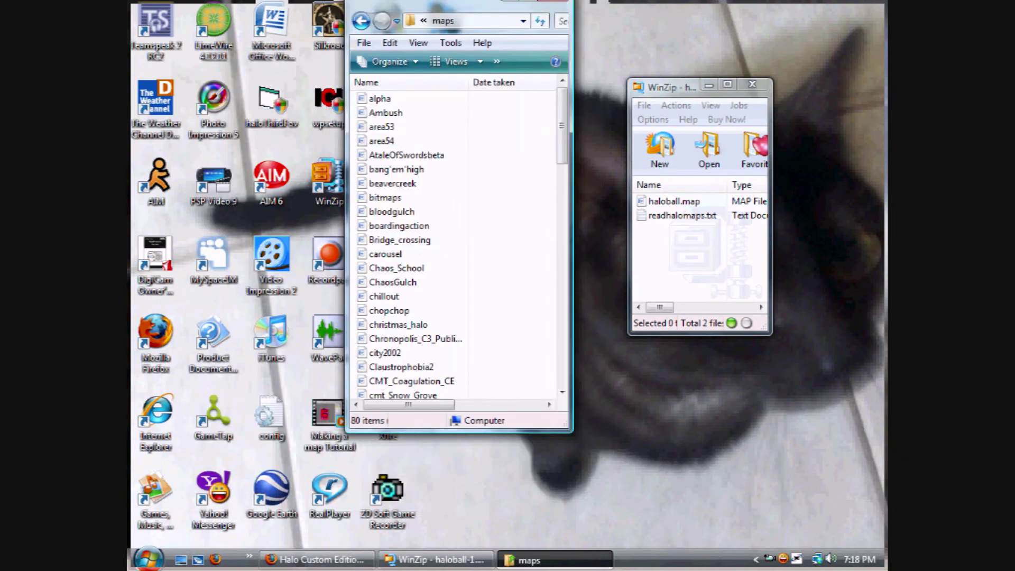
Copy haloball.map from the WinZip archive into the maps folder, granting administrator permission for the copy.
{"action": "left_click_drag", "start_coordinate": [561, 125], "coordinate": [562, 259]}
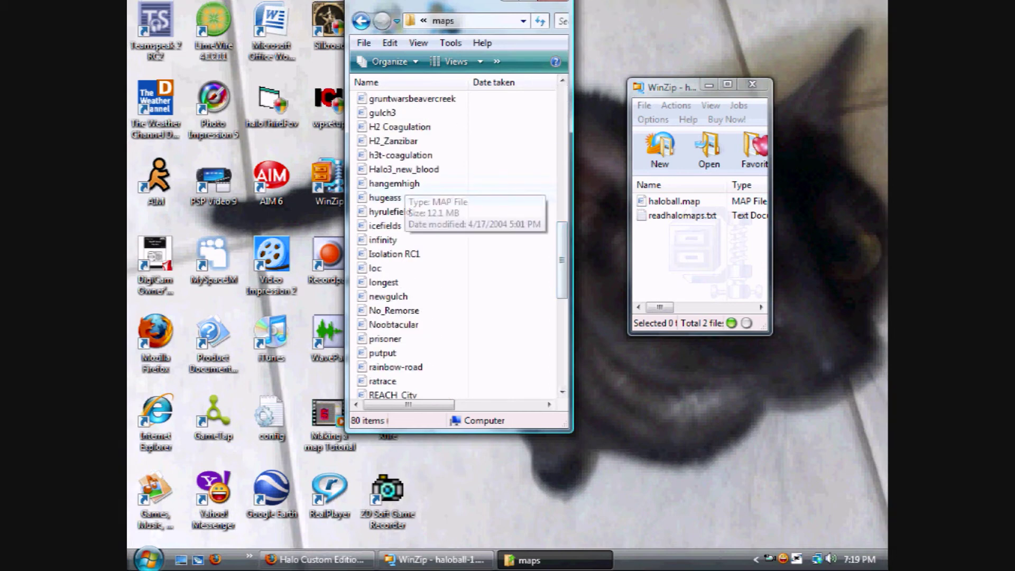
{"action": "left_click", "coordinate": [673, 201]}
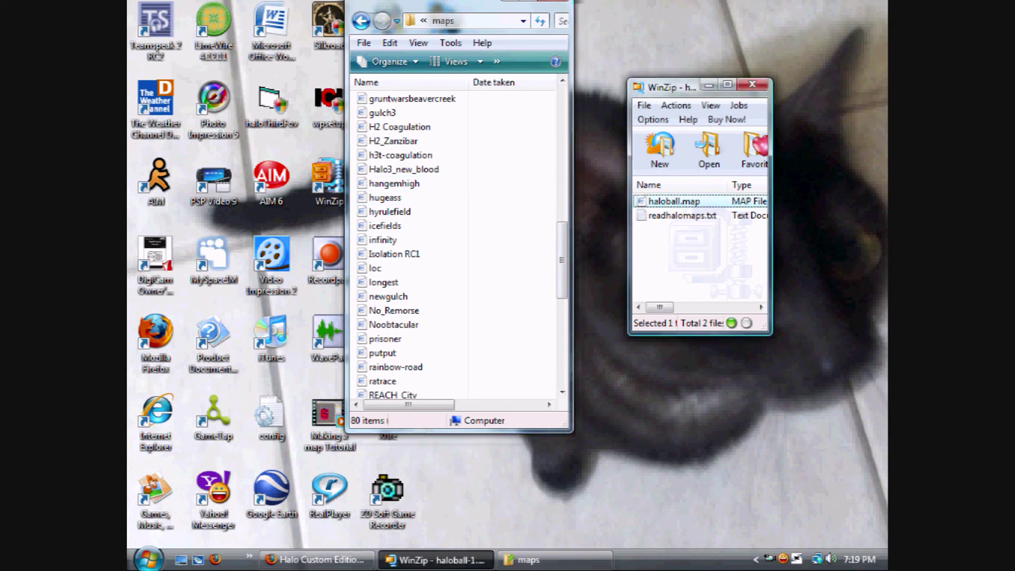
{"action": "left_click_drag", "start_coordinate": [673, 201], "coordinate": [401, 176]}
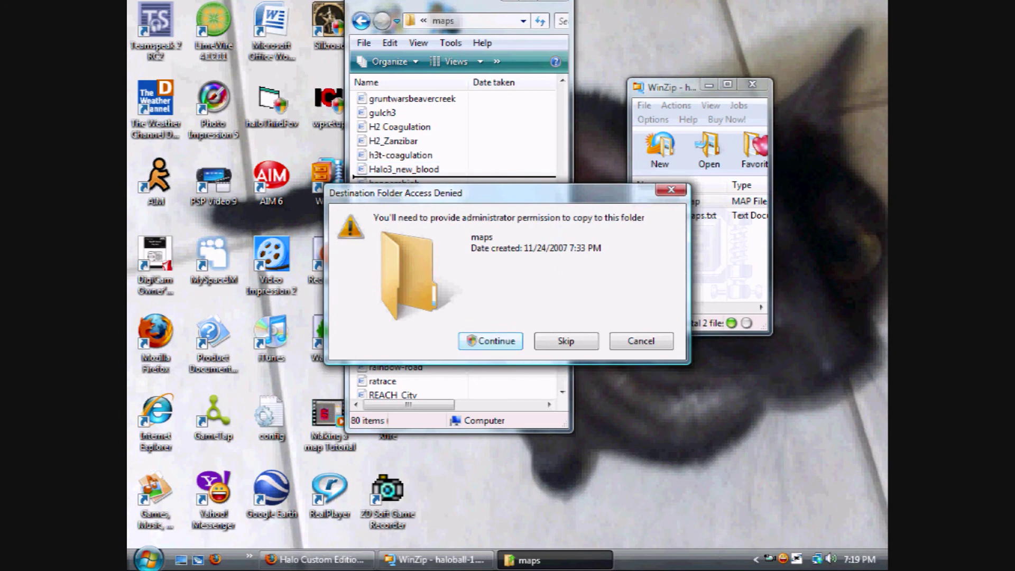
{"action": "key", "text": "Return"}
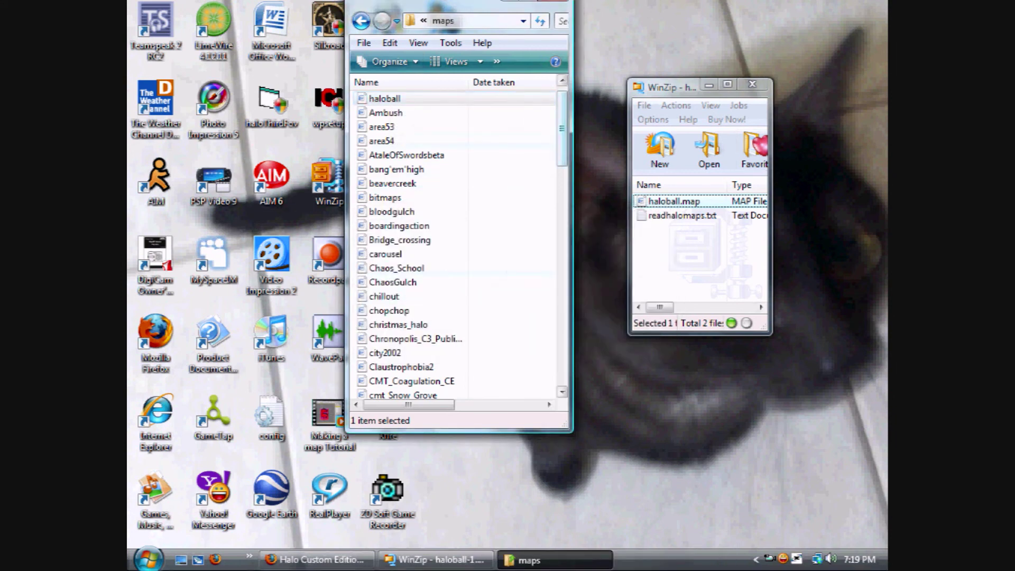
Sort the maps folder by name and locate the haloball map in the list.
{"action": "mouse_move", "coordinate": [561, 128]}
{"action": "left_mouse_down"}
{"action": "mouse_move", "coordinate": [561, 347]}
{"action": "mouse_move", "coordinate": [561, 124]}
{"action": "left_mouse_up"}
{"action": "left_click", "coordinate": [408, 82]}
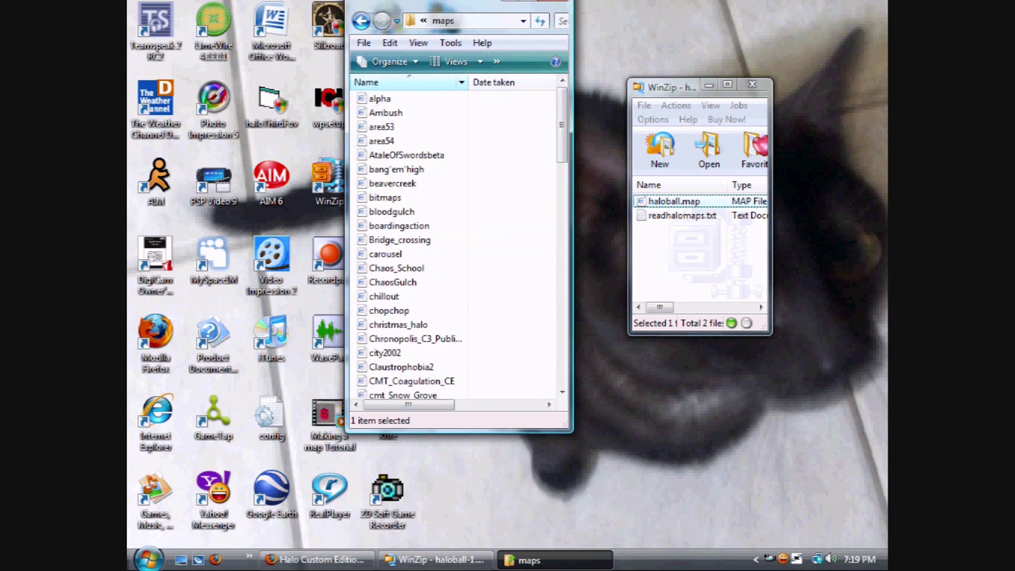
{"action": "left_click_drag", "start_coordinate": [561, 125], "coordinate": [561, 242]}
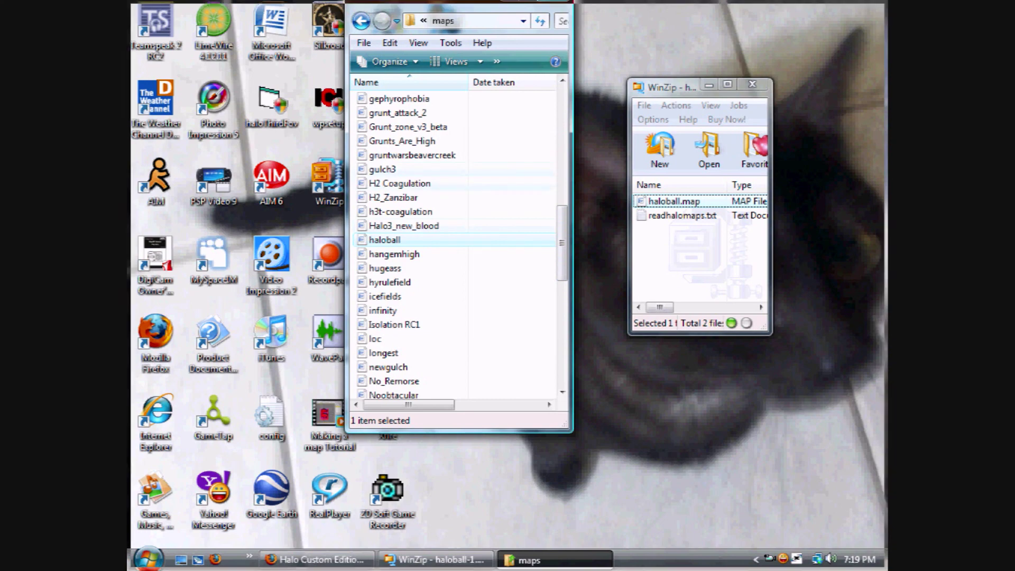
Close the maps folder window and the WinZip window.
{"action": "left_click_drag", "start_coordinate": [544, 16], "coordinate": [513, 74]}
{"action": "left_click", "coordinate": [522, 53]}
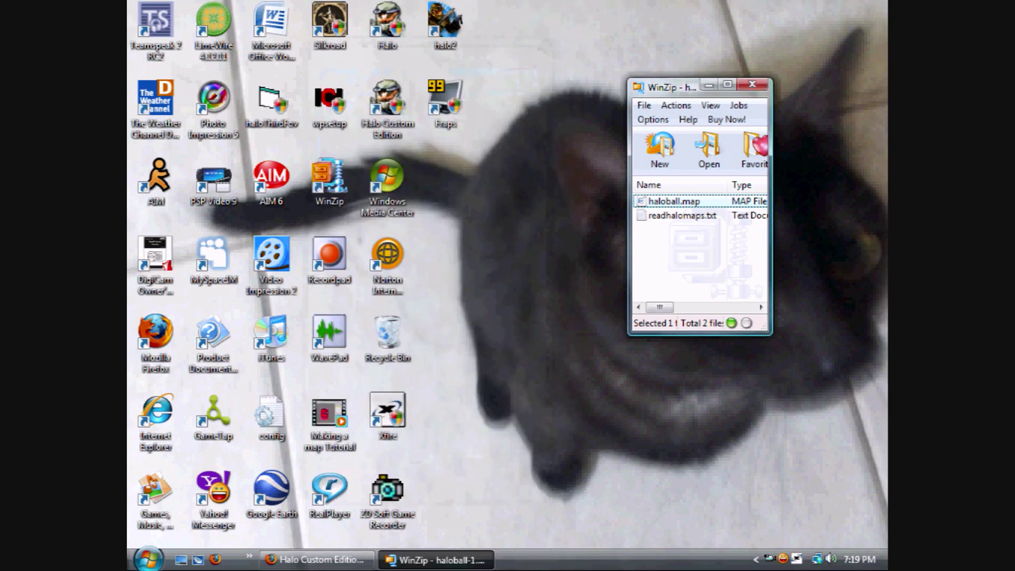
{"action": "left_click", "coordinate": [752, 85]}
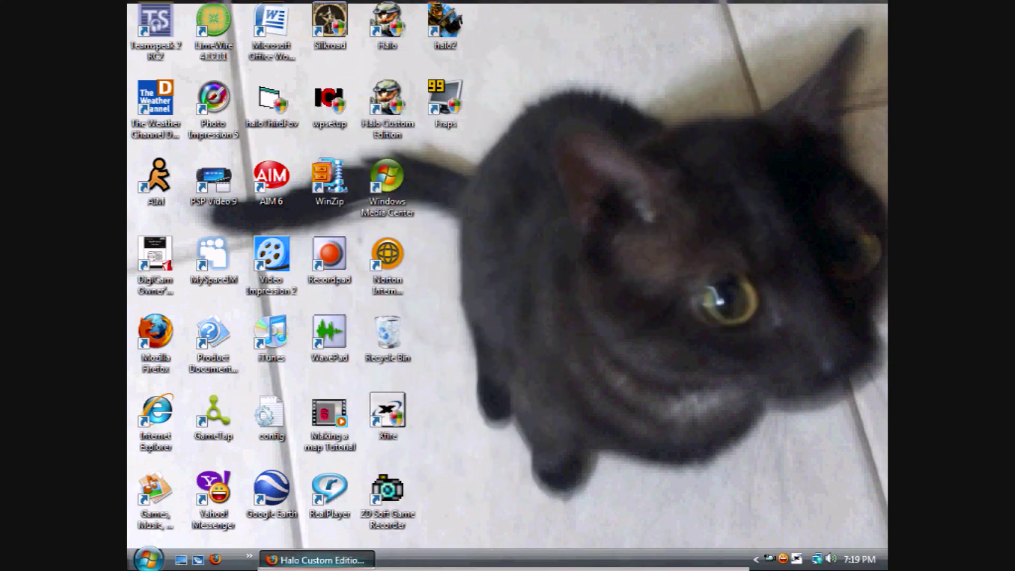
Bring up the browser to close its Google tab, and minimize it again to return to the desktop.
{"action": "left_click", "coordinate": [317, 560]}
{"action": "scroll", "coordinate": [462, 307], "scroll_direction": "up", "scroll_amount": 6}
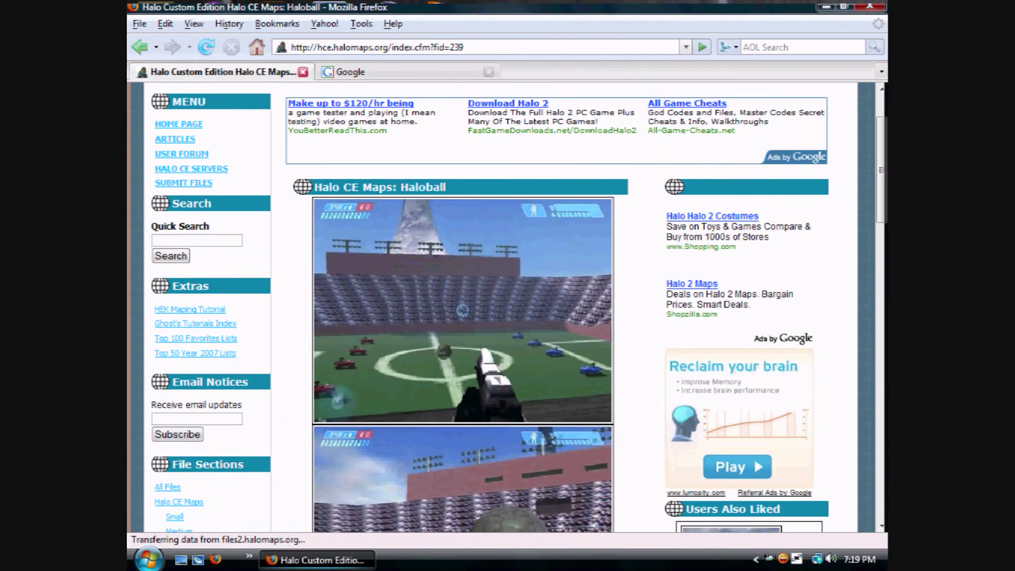
{"action": "left_click", "coordinate": [489, 72]}
{"action": "left_click", "coordinate": [317, 560]}
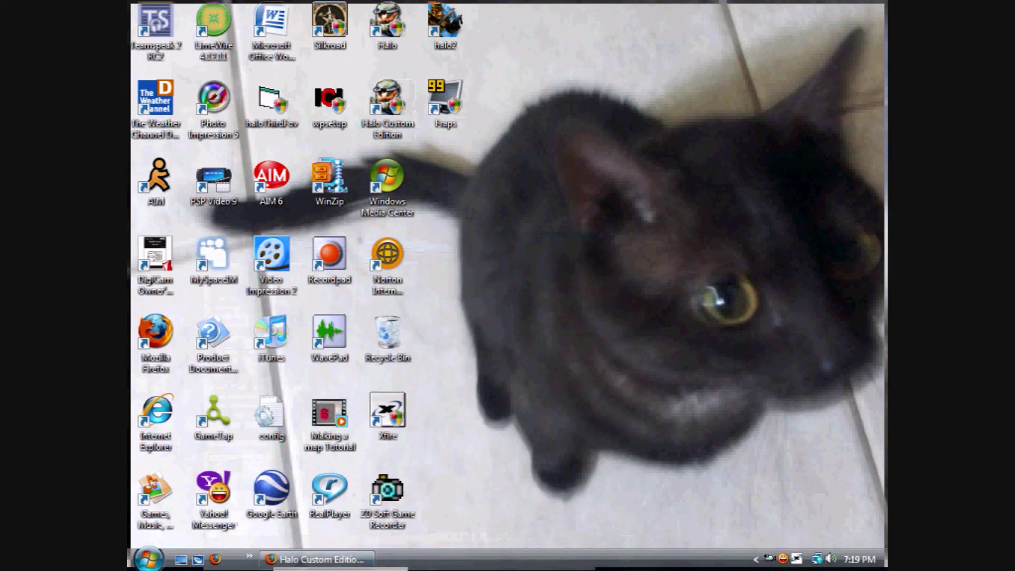